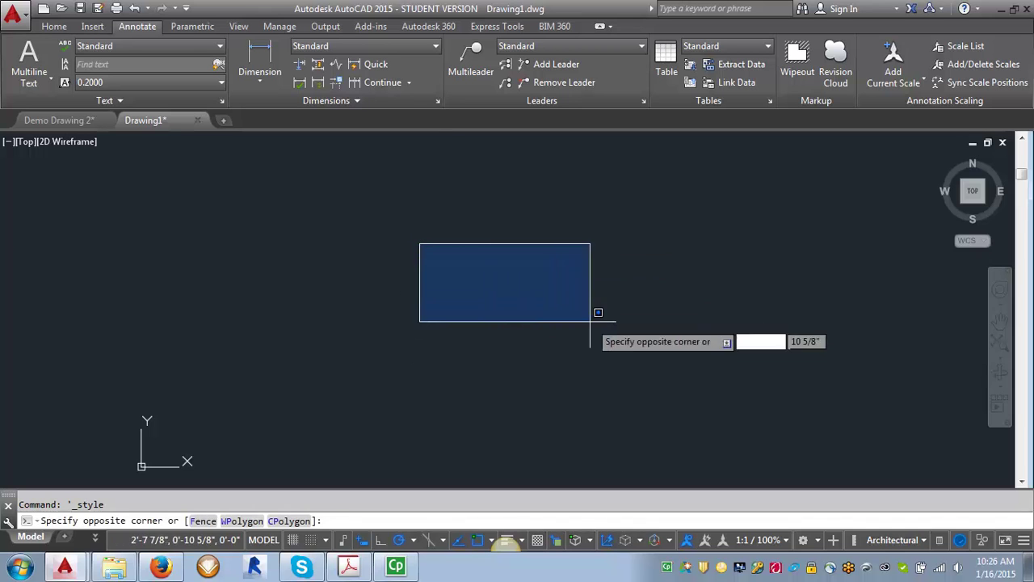
# Open the Text Style dialog with the ST command, then close it
pyautogui.click(543, 305)
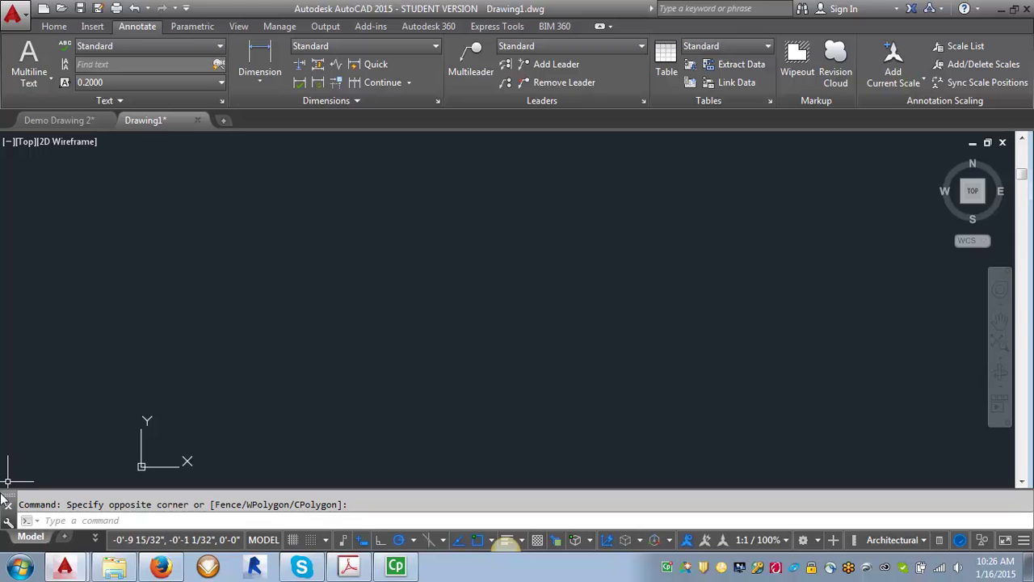
pyautogui.write('STY')
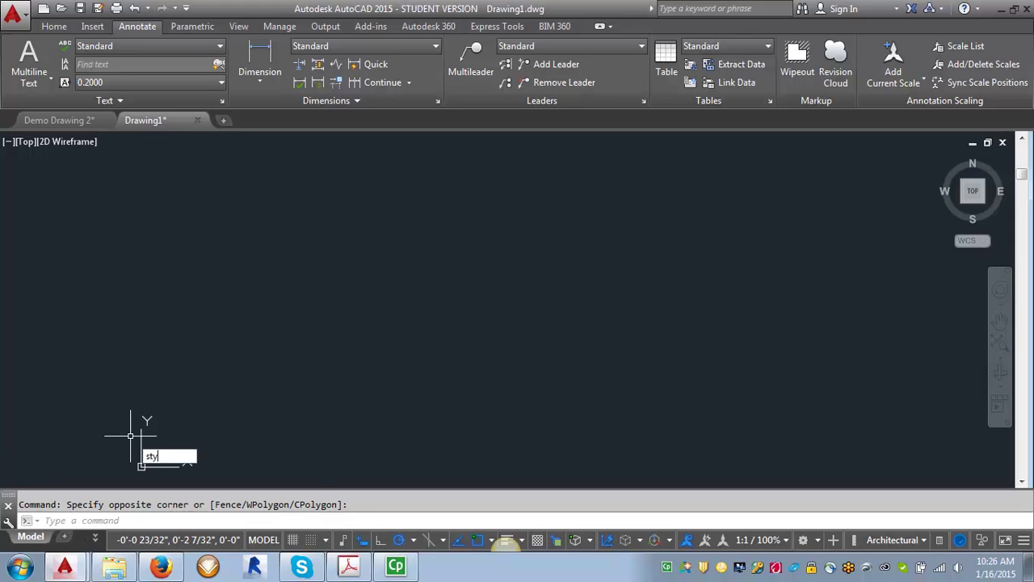
pyautogui.press('BackSpace')
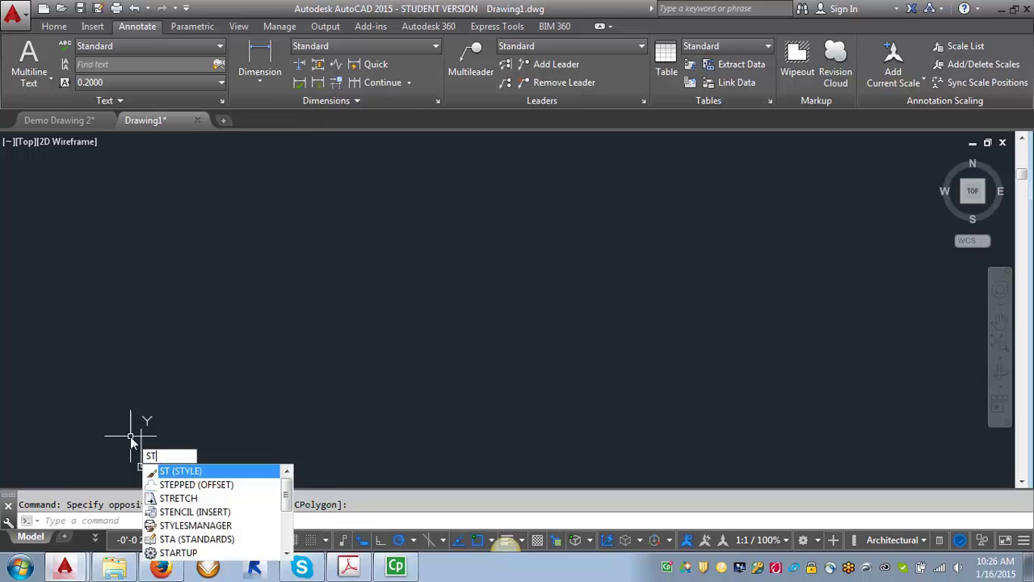
pyautogui.press('Return')
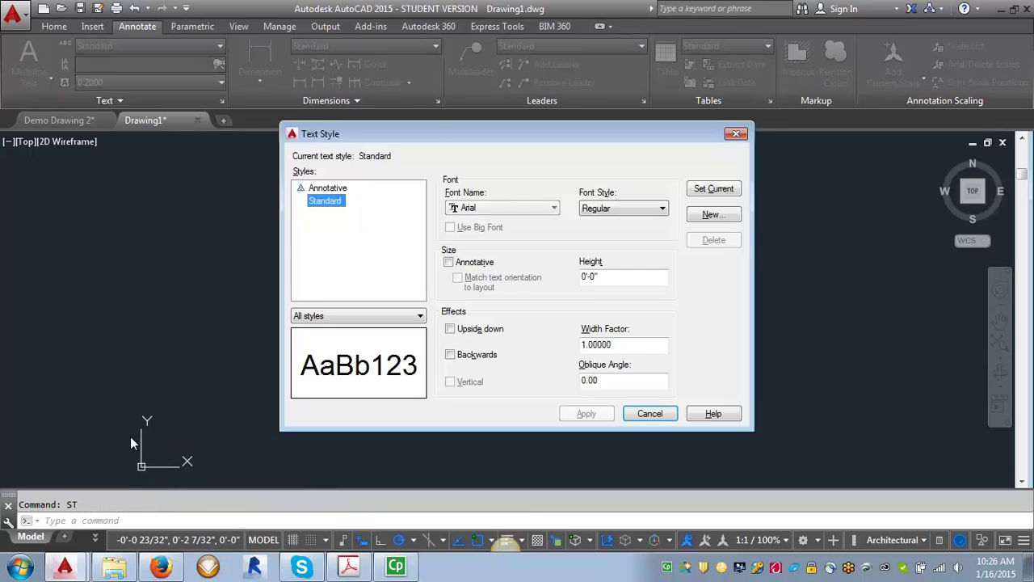
pyautogui.click(736, 133)
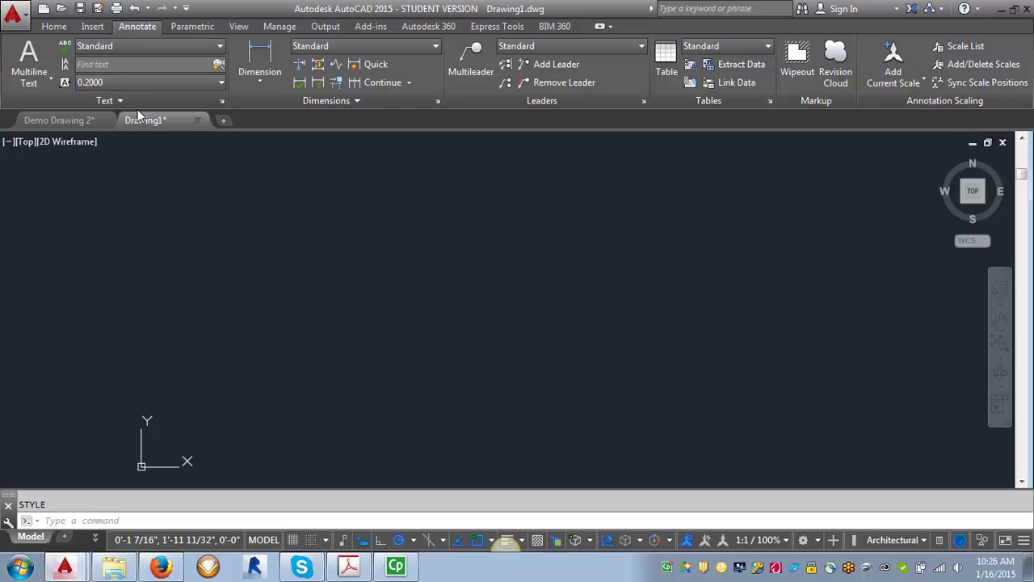
# Reopen Text Style and start a new style based on Annotative
pyautogui.click(222, 101)
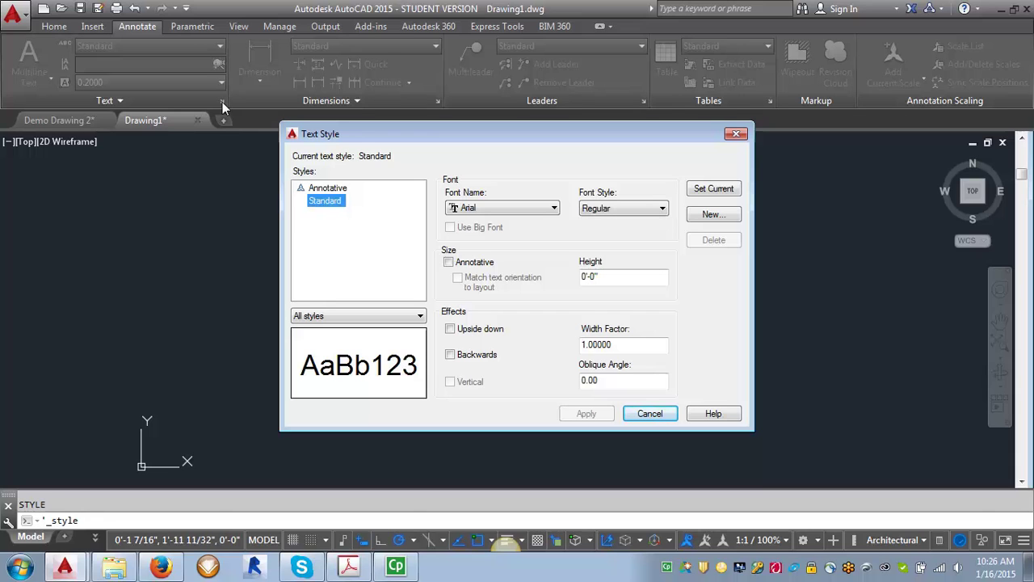
pyautogui.click(313, 188)
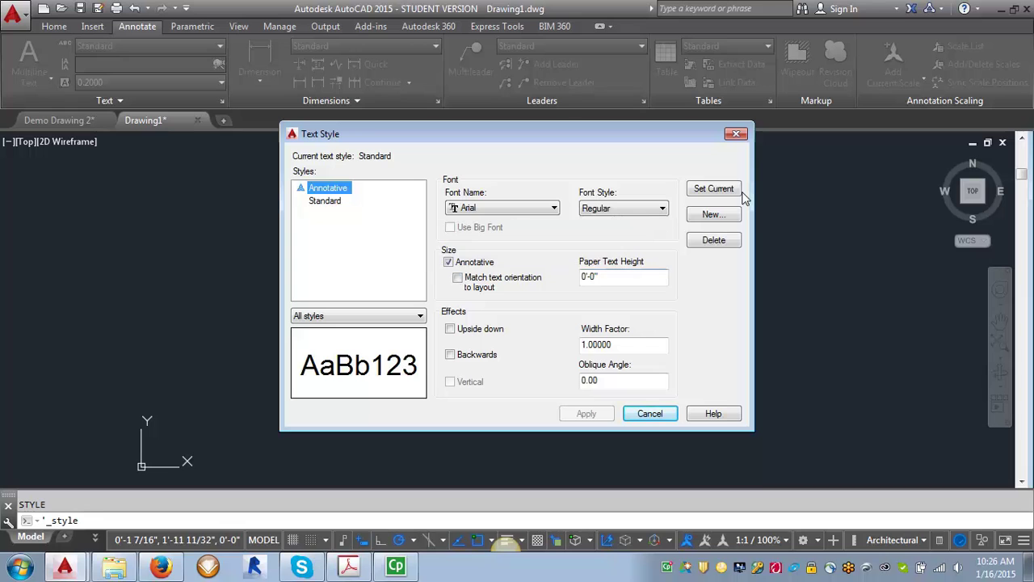
pyautogui.click(714, 215)
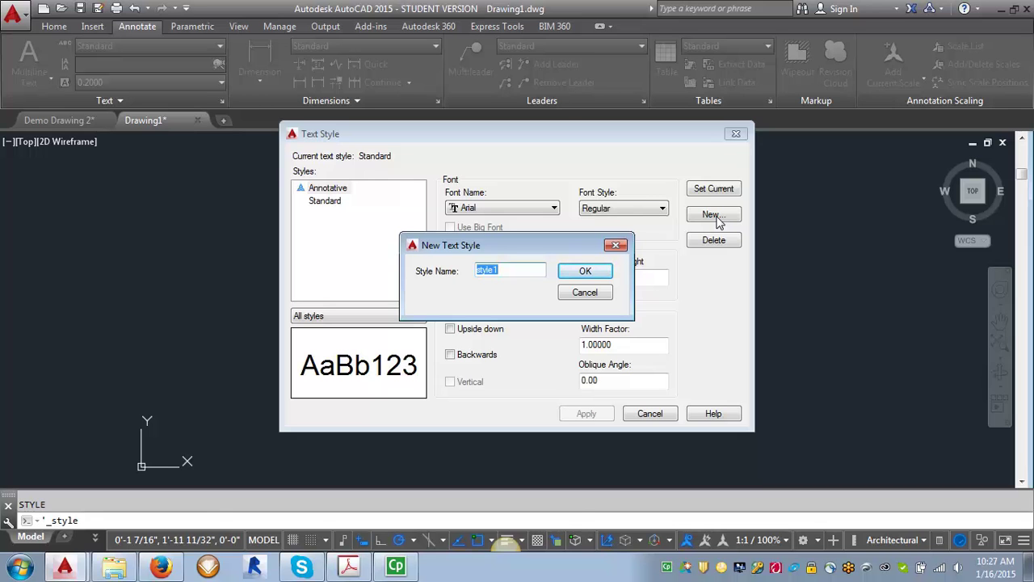
# Check the Text Standards PDF, then return to Drawing1 in AutoCAD
pyautogui.click(348, 566)
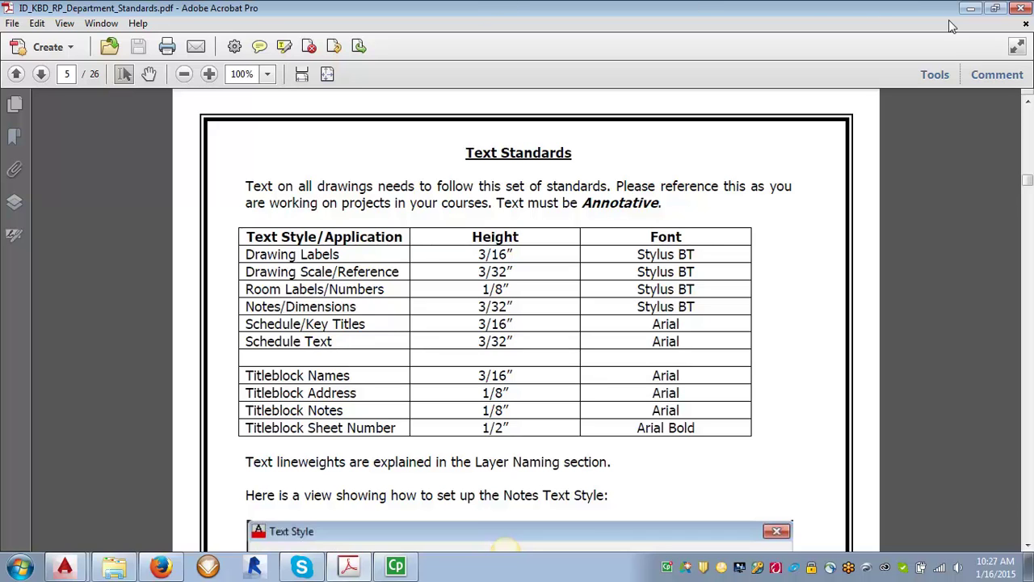
pyautogui.click(66, 569)
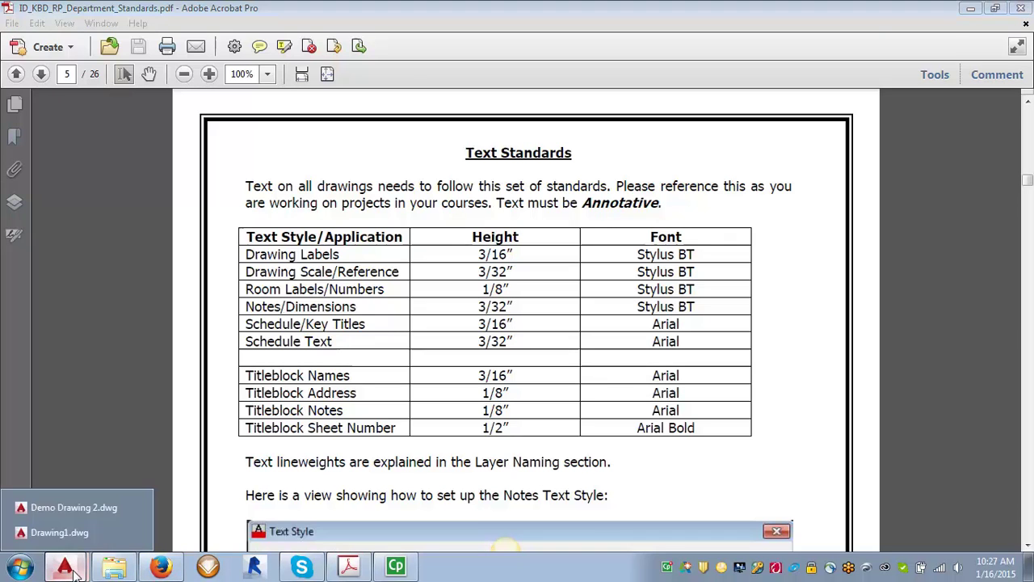
pyautogui.click(85, 533)
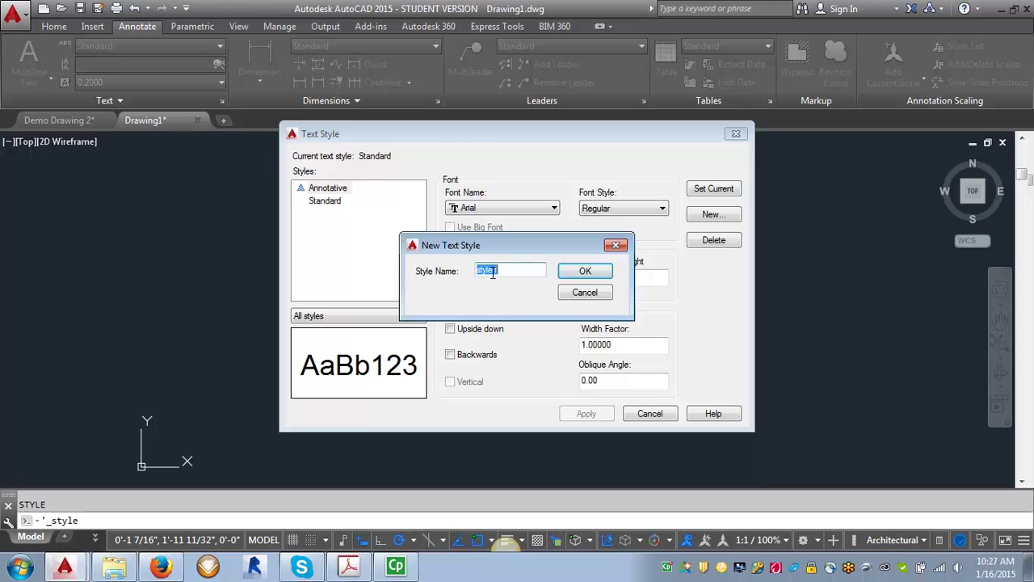
# Name the new style SBT 3_32 and set its font to Stylus BT
pyautogui.write('SBT 3_32')
pyautogui.click(587, 272)
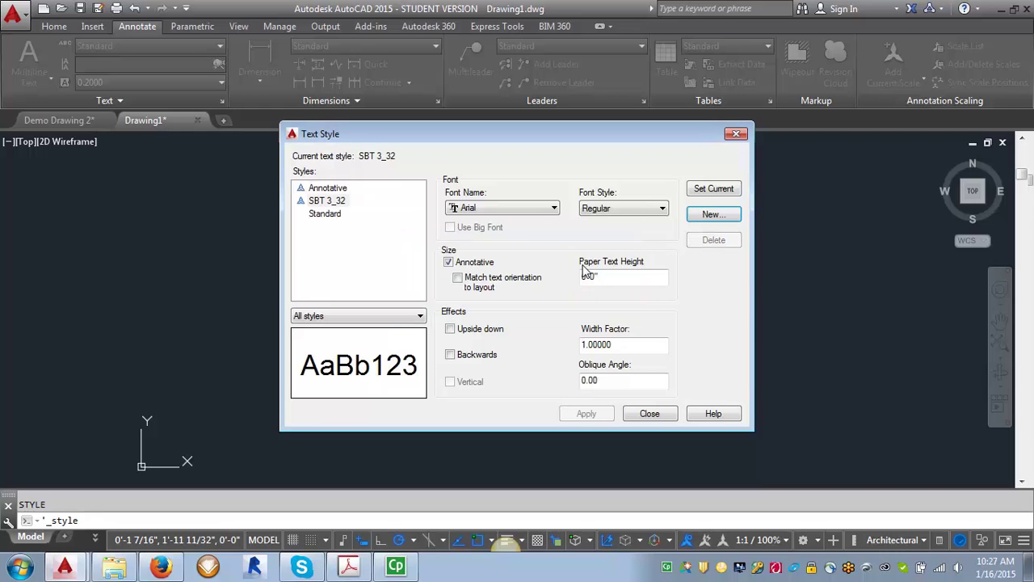
pyautogui.click(555, 208)
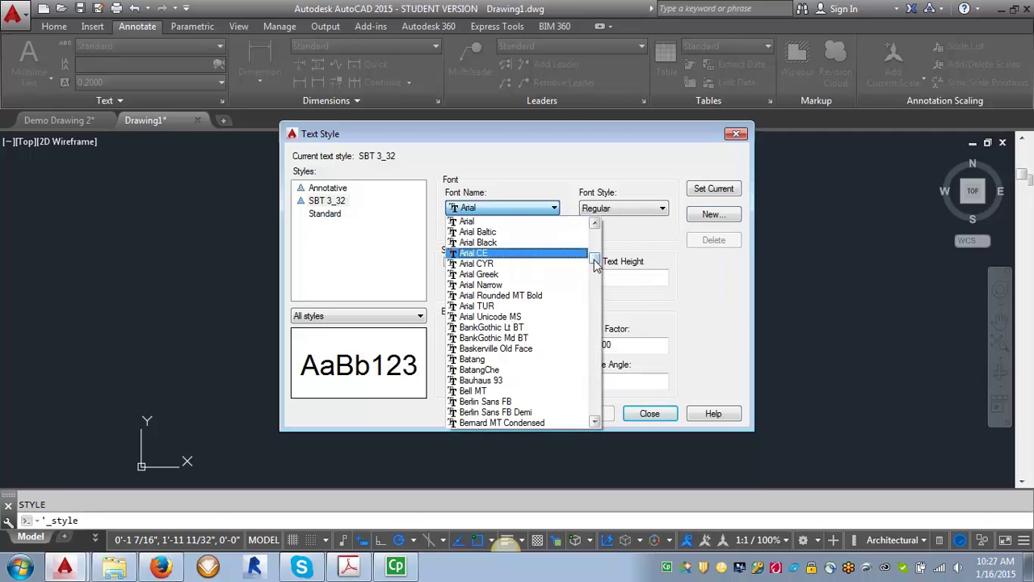
pyautogui.moveTo(596, 259); pyautogui.dragTo(614, 385)
pyautogui.click(496, 380)
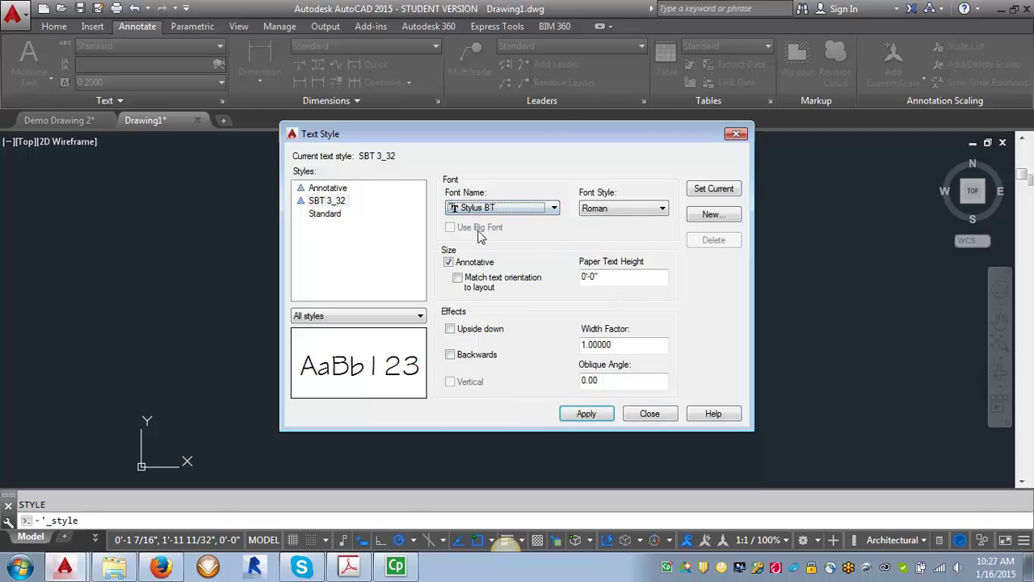
# Apply a 3/32 paper text height to SBT 3_32
pyautogui.doubleClick(605, 277)
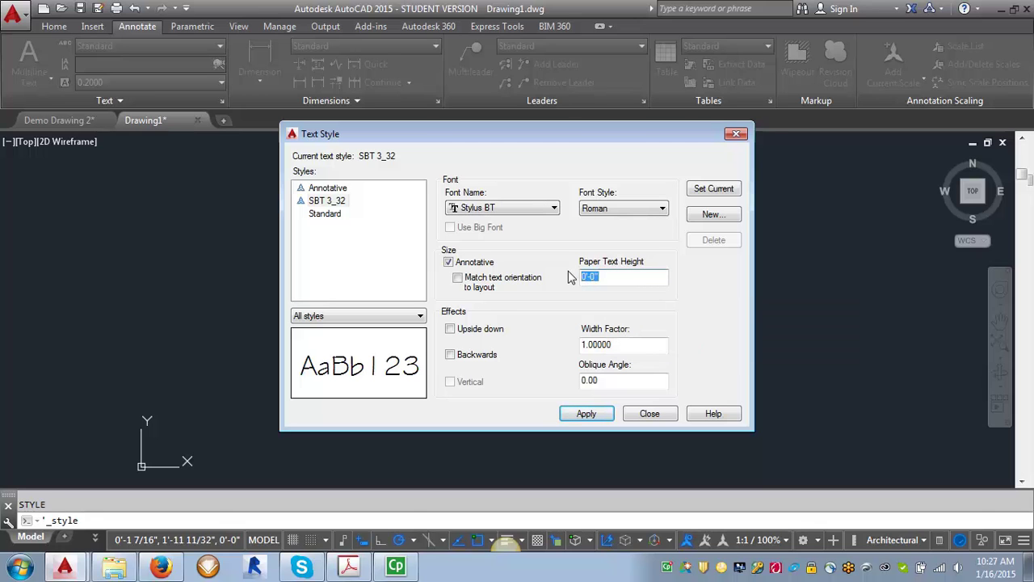
pyautogui.write('3/32')
pyautogui.click(586, 412)
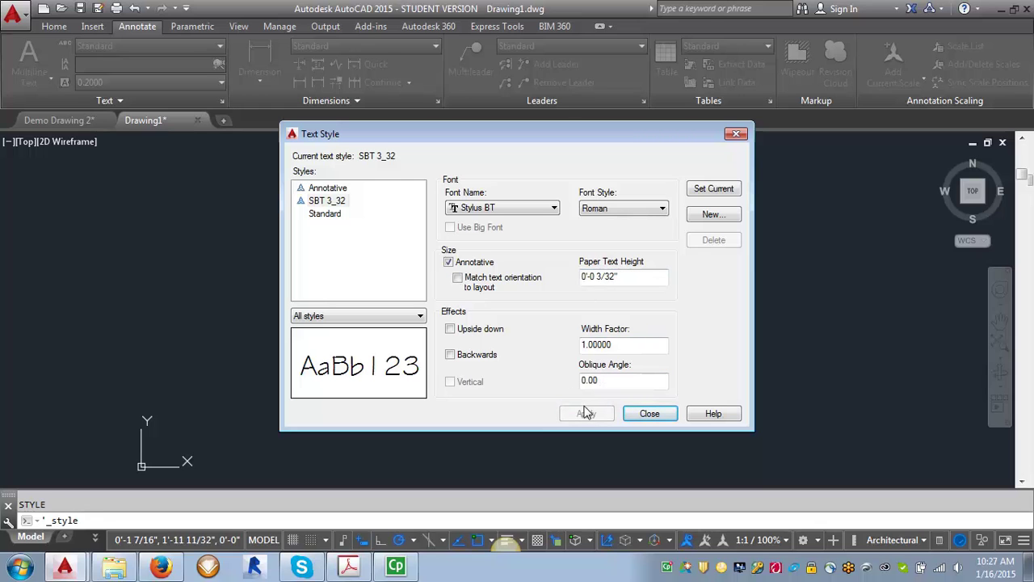
pyautogui.click(328, 201)
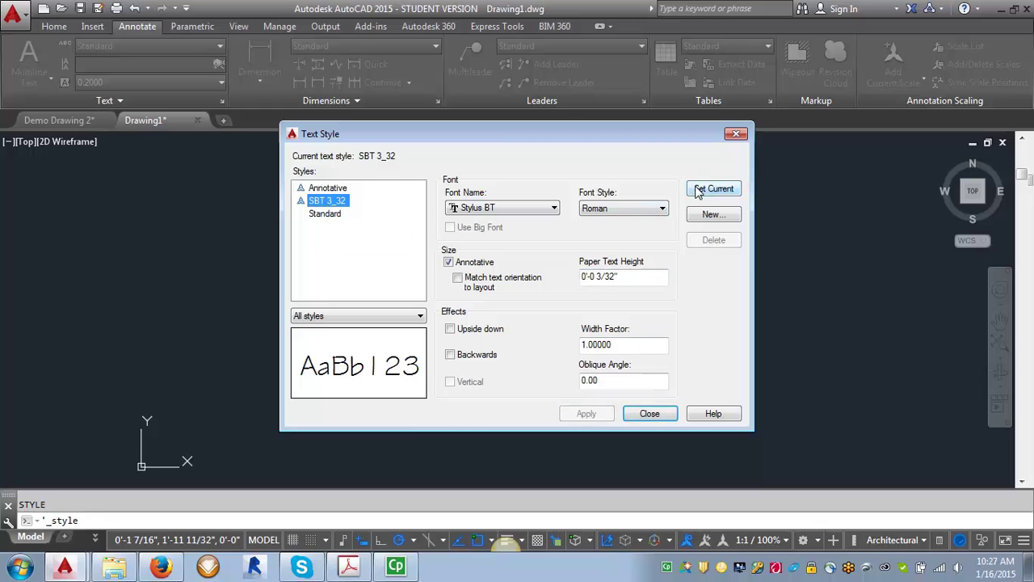
# Create the SBT 1_8 style and apply a 1/8 paper text height
pyautogui.click(711, 214)
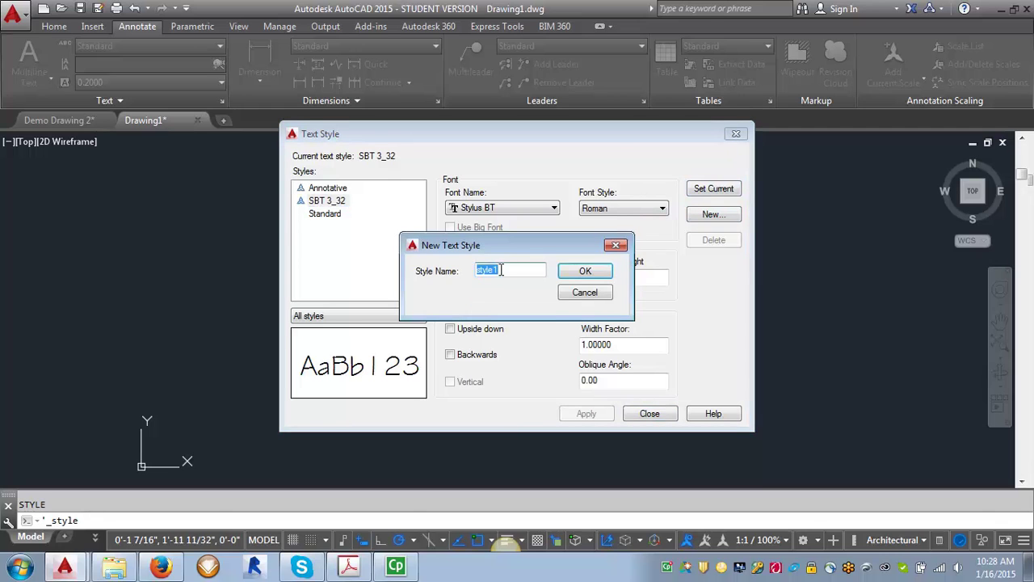
pyautogui.write('SBT 1_8')
pyautogui.click(577, 273)
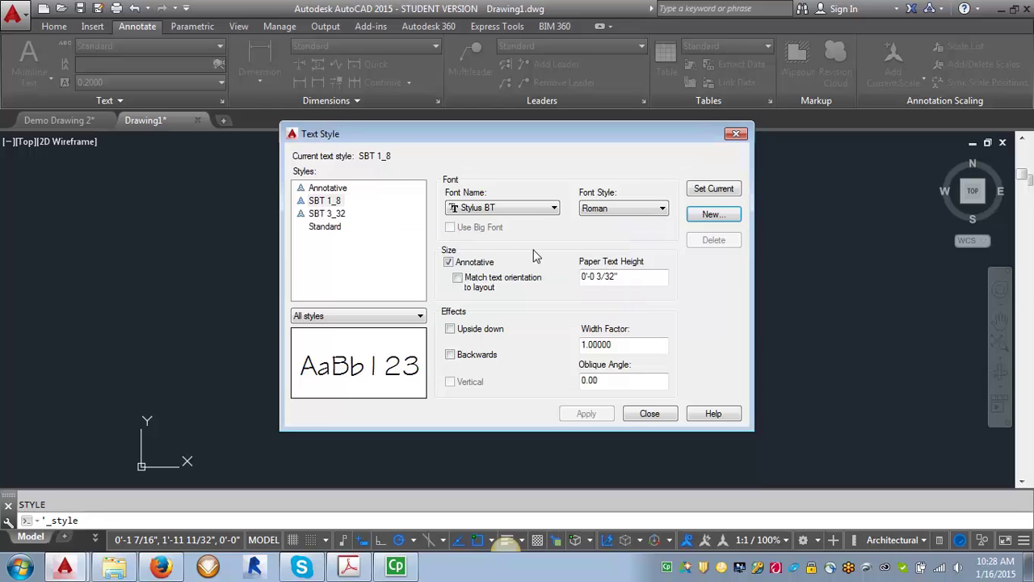
pyautogui.click(629, 278)
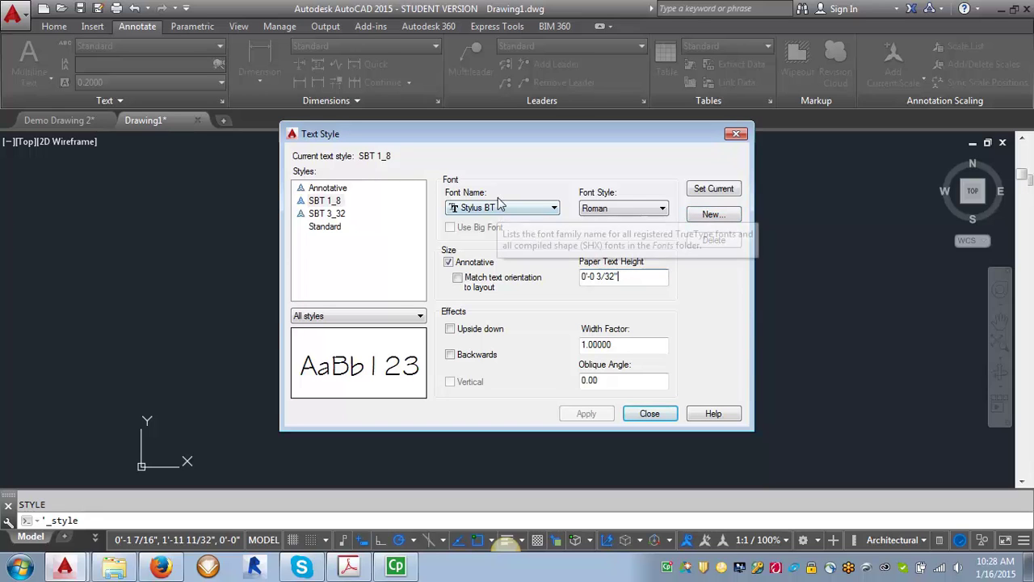
pyautogui.moveTo(636, 277); pyautogui.dragTo(541, 277)
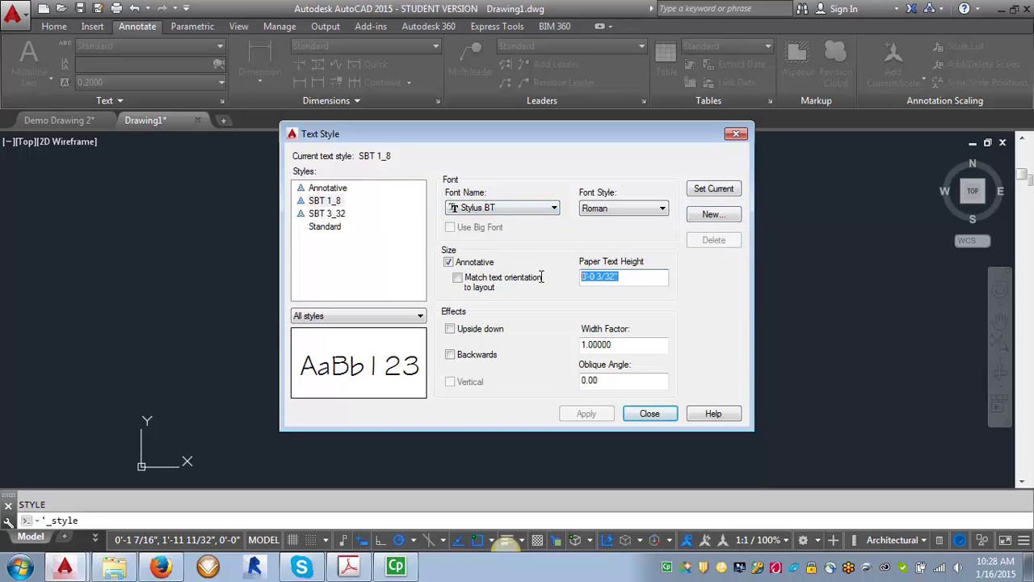
pyautogui.write('1/8')
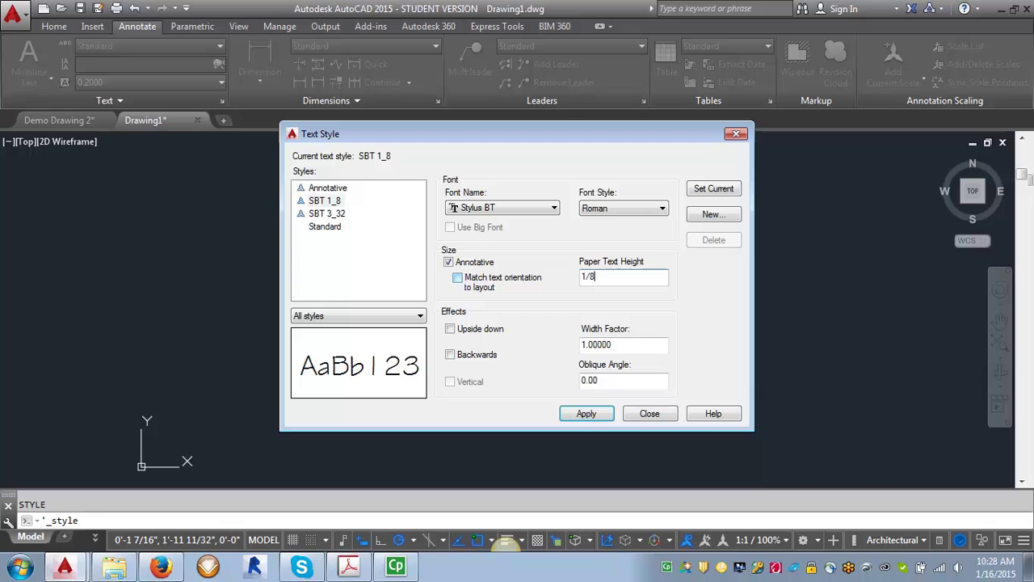
pyautogui.click(592, 413)
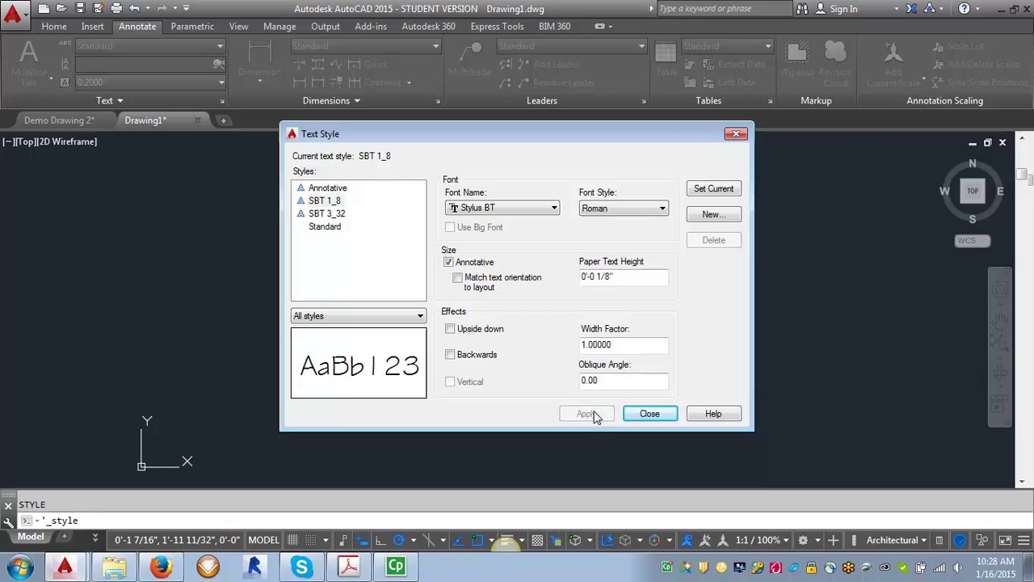
# Create the SBT 3_16 style with a 3/16 paper text height, applied
pyautogui.click(712, 215)
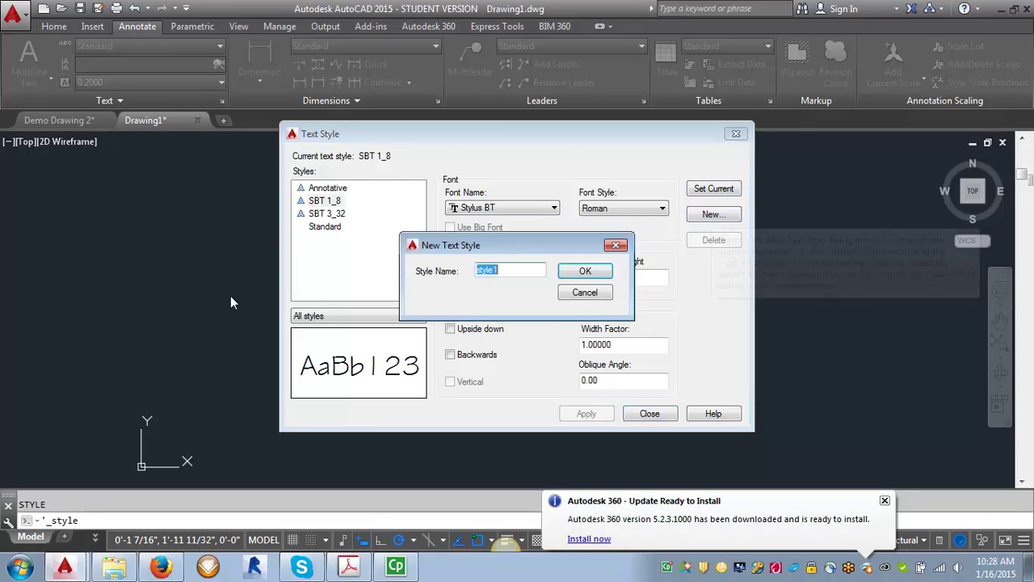
pyautogui.write('S')
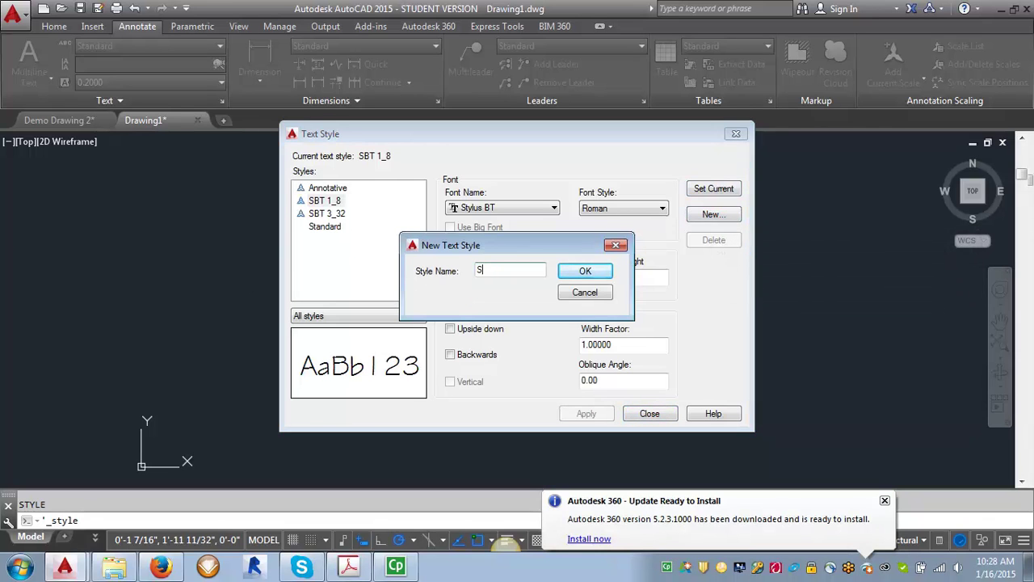
pyautogui.write('BT 3_16')
pyautogui.click(577, 270)
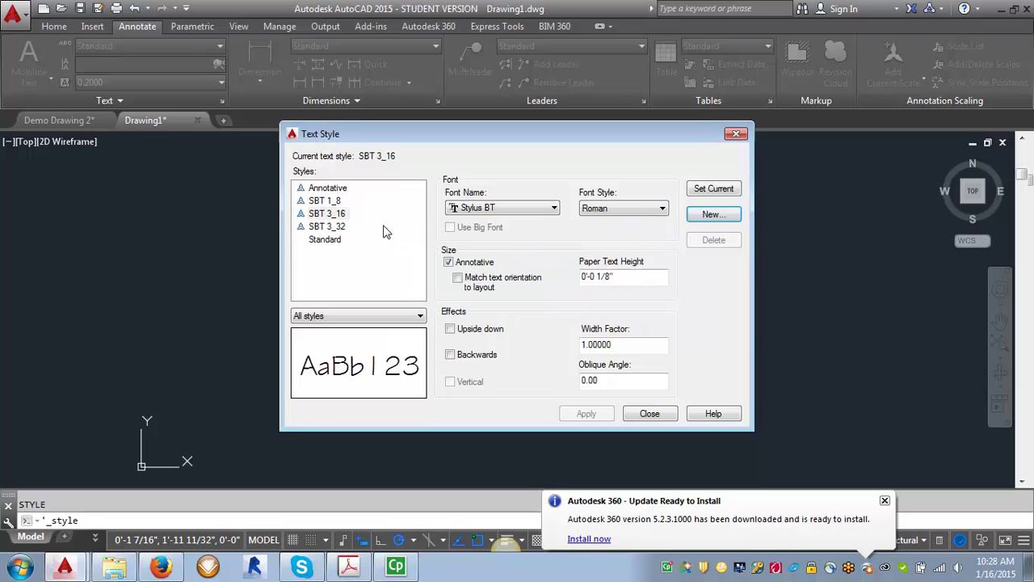
pyautogui.doubleClick(614, 277)
pyautogui.write('3/16')
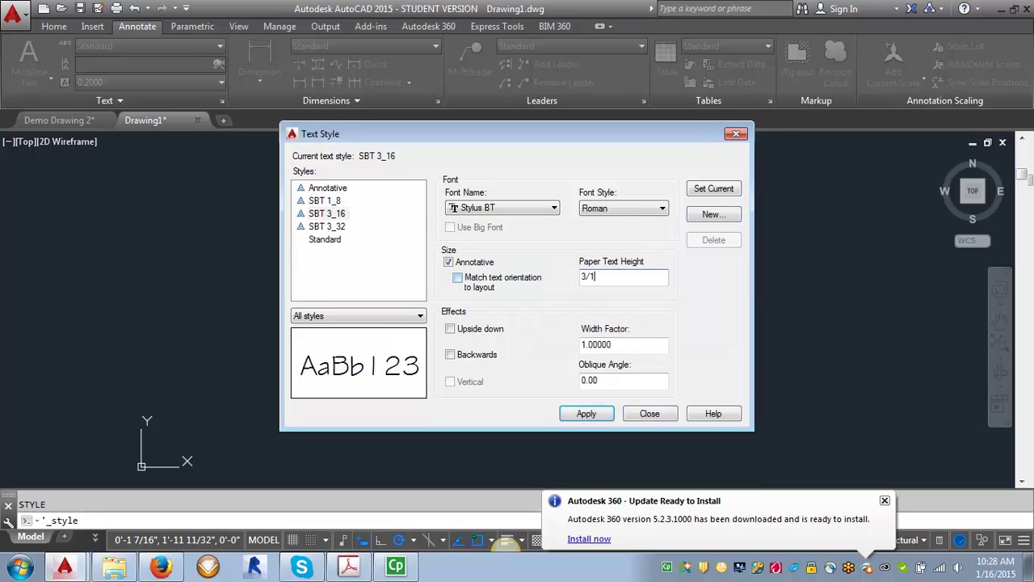
pyautogui.click(579, 413)
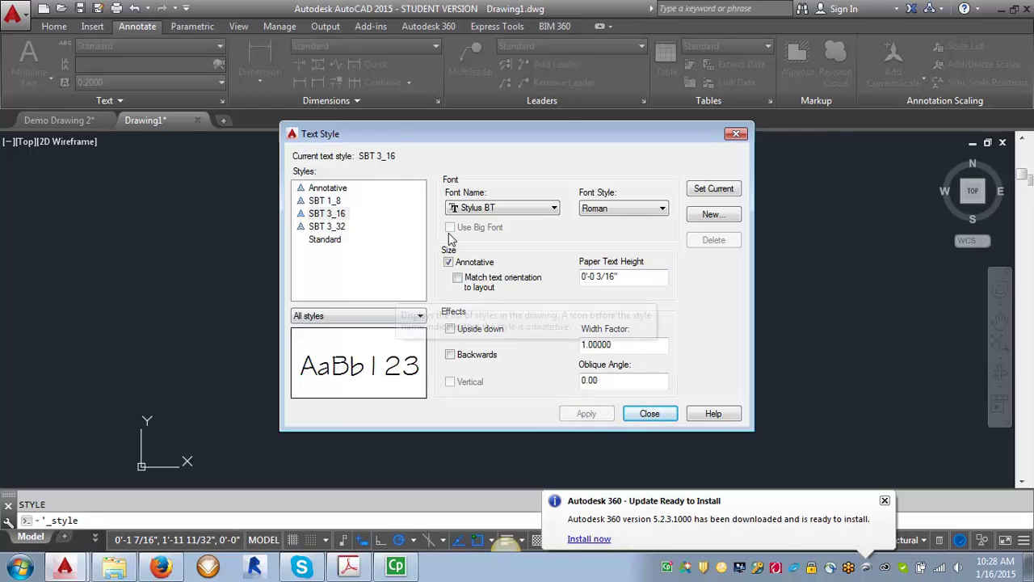
pyautogui.click(319, 227)
# Create the Arial 3_32 style, switch its font to Arial, and apply
pyautogui.click(711, 214)
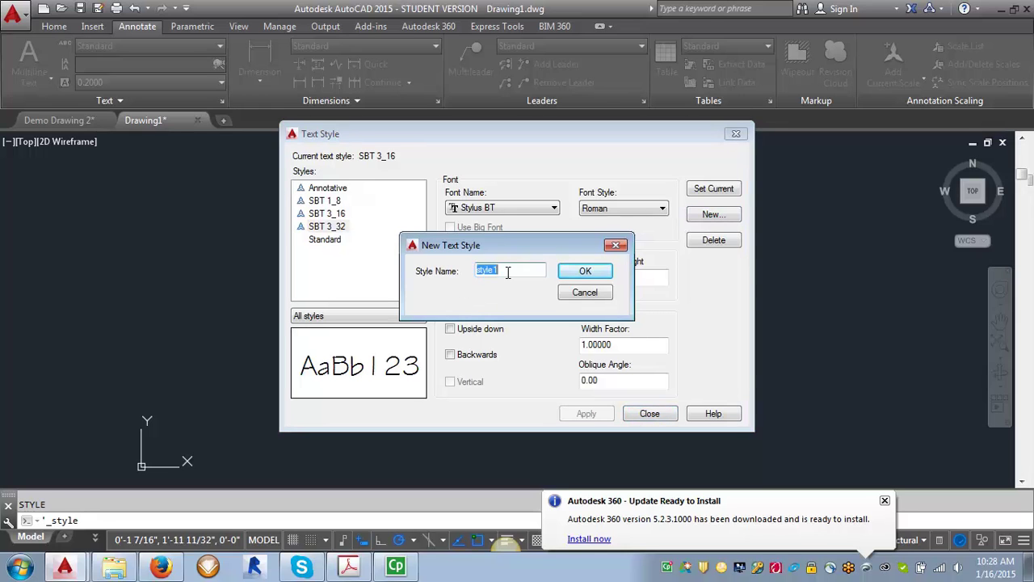
pyautogui.write('Arial 3_32')
pyautogui.click(585, 271)
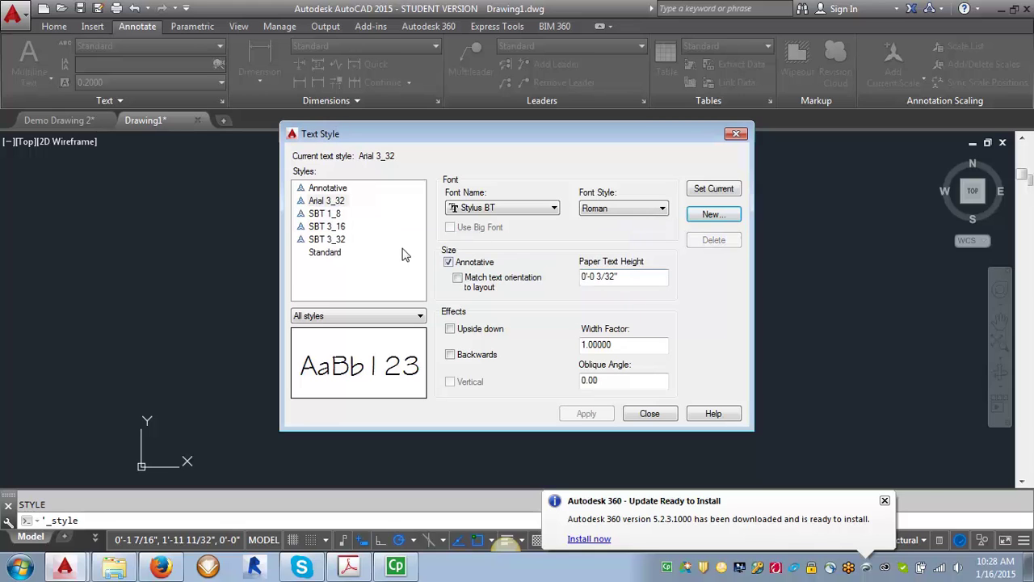
pyautogui.click(322, 202)
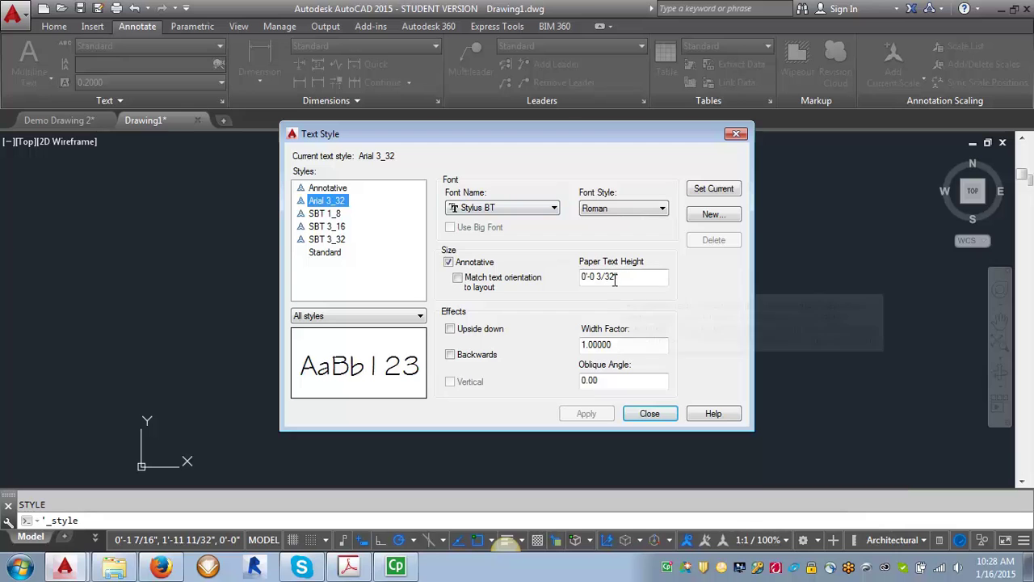
pyautogui.click(554, 209)
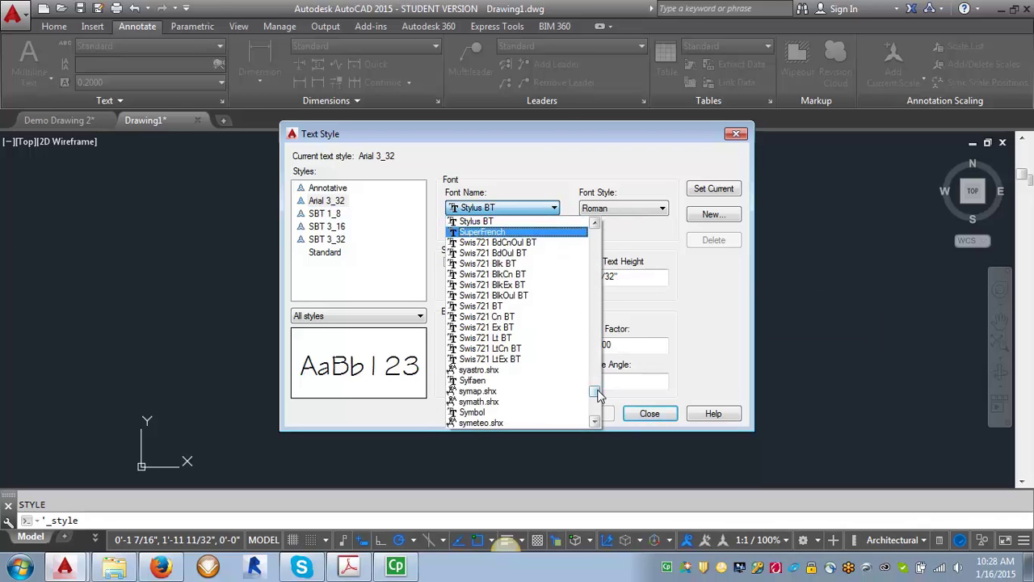
pyautogui.moveTo(598, 394); pyautogui.dragTo(612, 234)
pyautogui.scroll(-10, 612, 233)
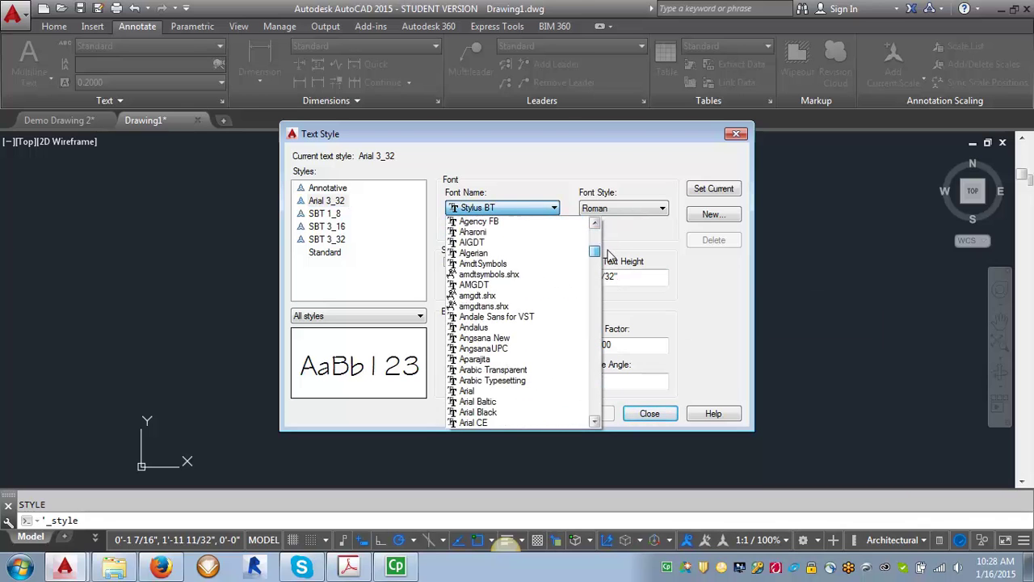
pyautogui.click(483, 371)
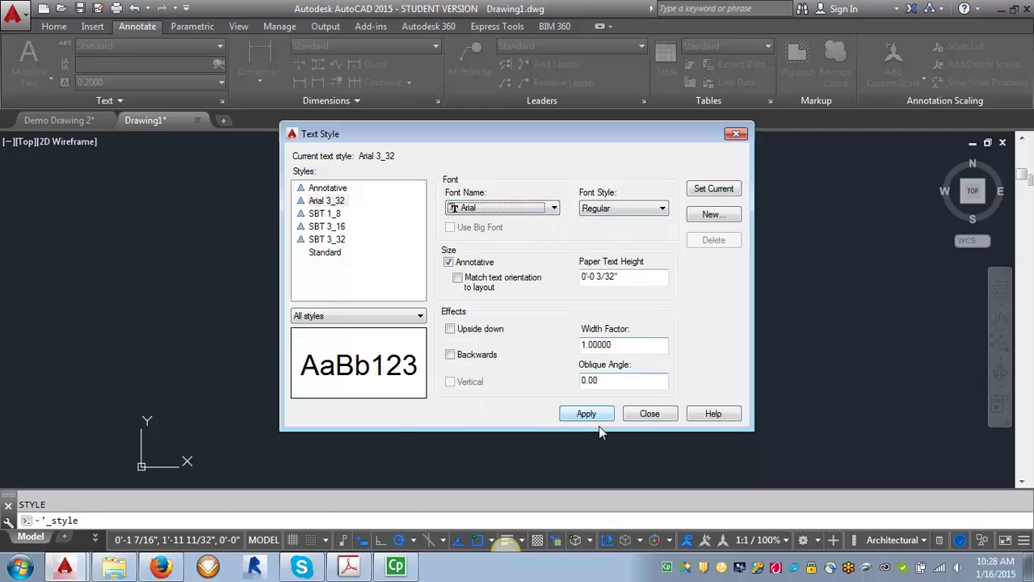
pyautogui.click(587, 414)
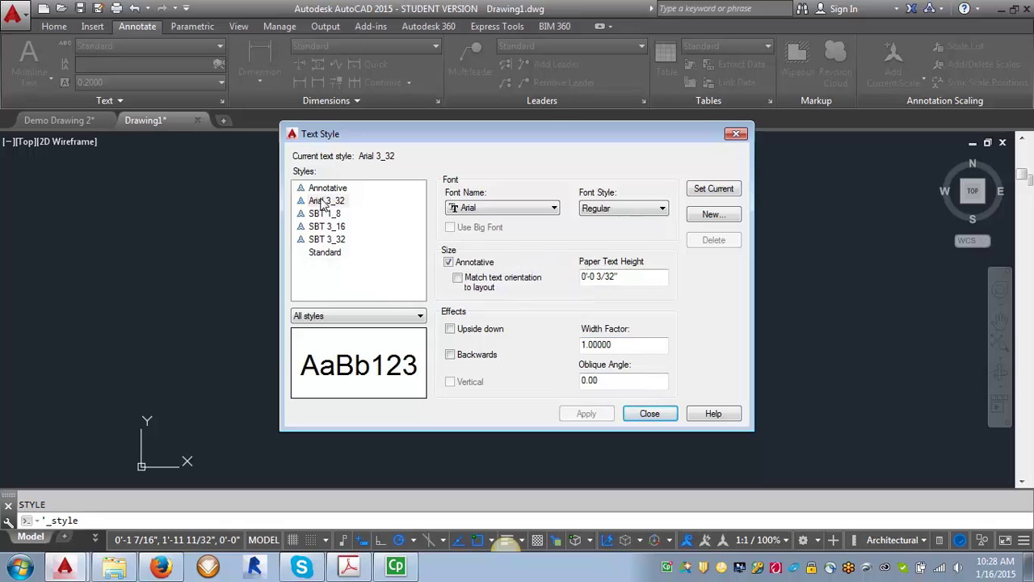
# Create Arial 1_8 from Arial 3_32 with a 1/8 paper text height, applied
pyautogui.click(325, 201)
pyautogui.click(714, 214)
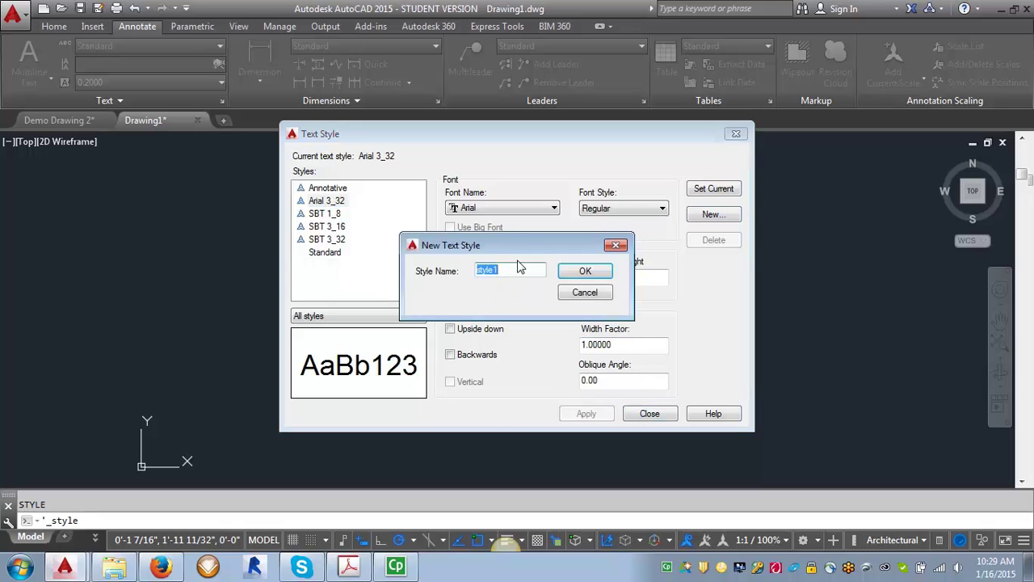
pyautogui.press('BackSpace')
pyautogui.write('Arial 1_8')
pyautogui.click(586, 271)
pyautogui.moveTo(642, 276); pyautogui.dragTo(576, 282)
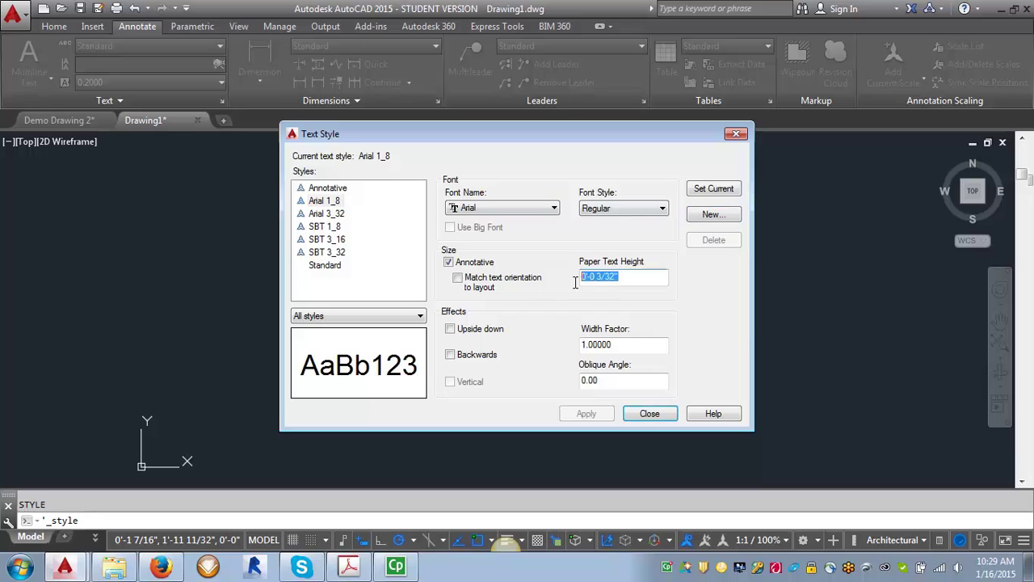
pyautogui.write('1/8')
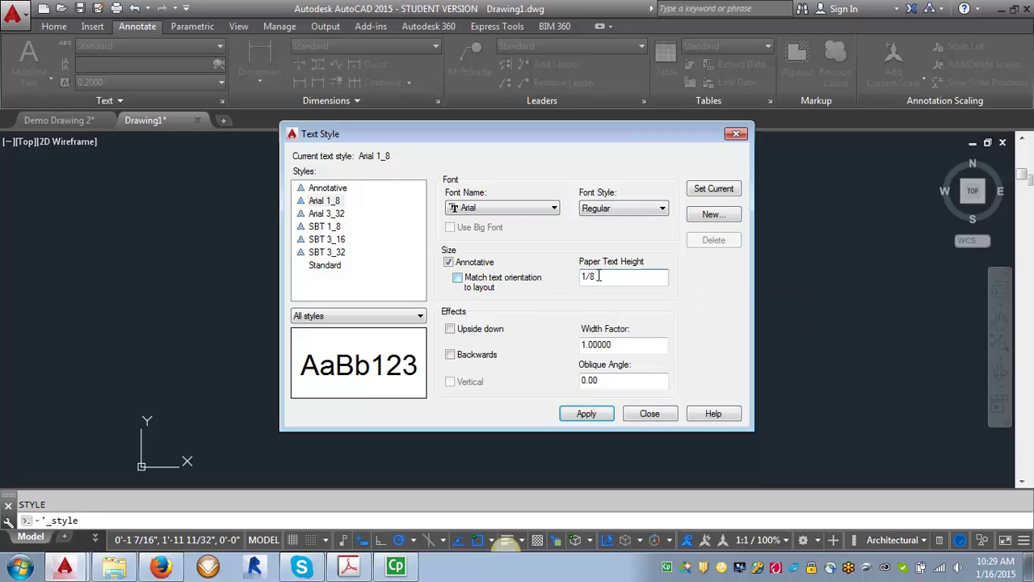
pyautogui.click(594, 413)
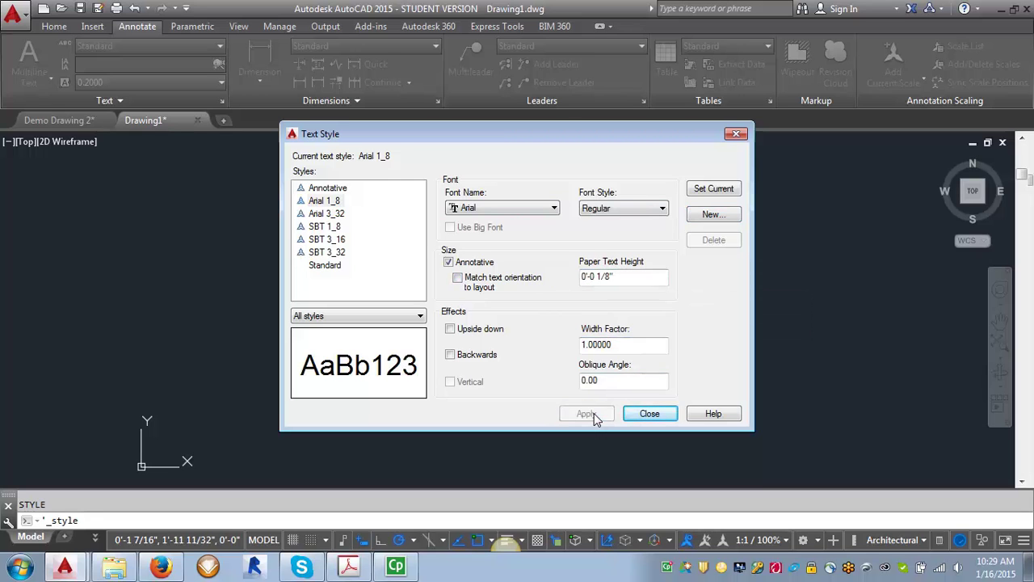